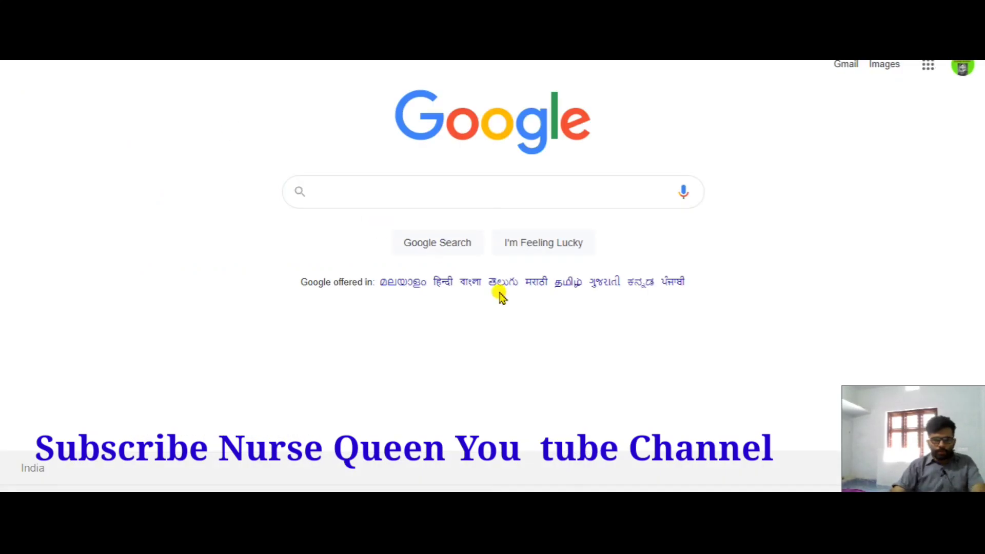
- Search Google for 'nuid registration' and open the Indian Nursing Council NRTS result
{"action": "type", "text": "nuid"}
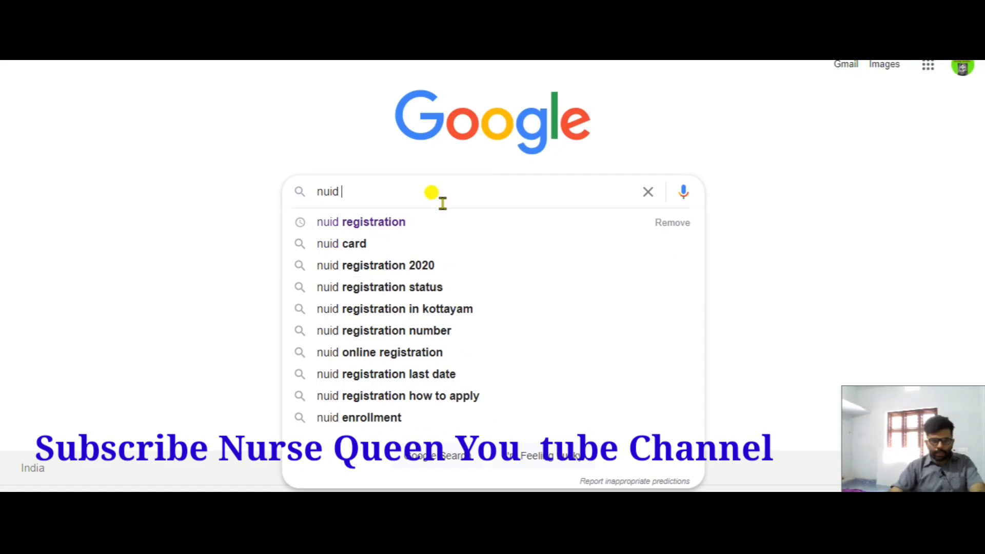
{"action": "left_click", "coordinate": [428, 222]}
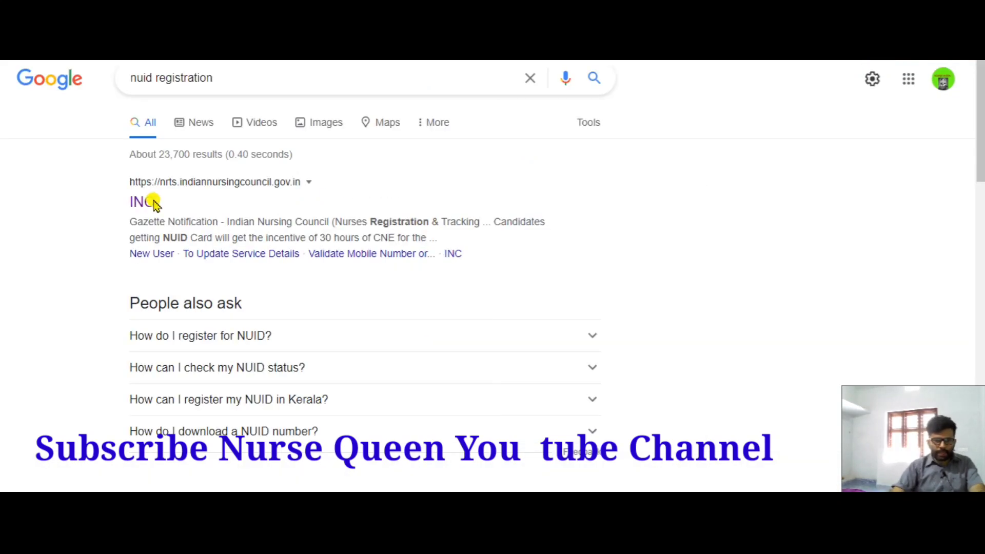
{"action": "left_click", "coordinate": [143, 202]}
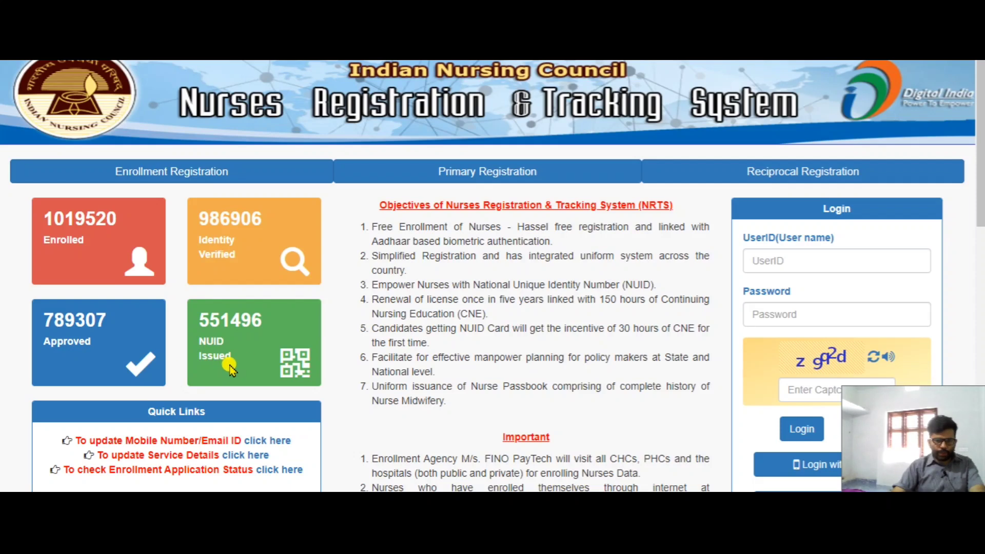
- Scroll the NRTS home page down to the Quick Links box with Enrollment Application Status
{"action": "scroll", "coordinate": [979, 190], "scroll_direction": "down", "scroll_amount": 1}
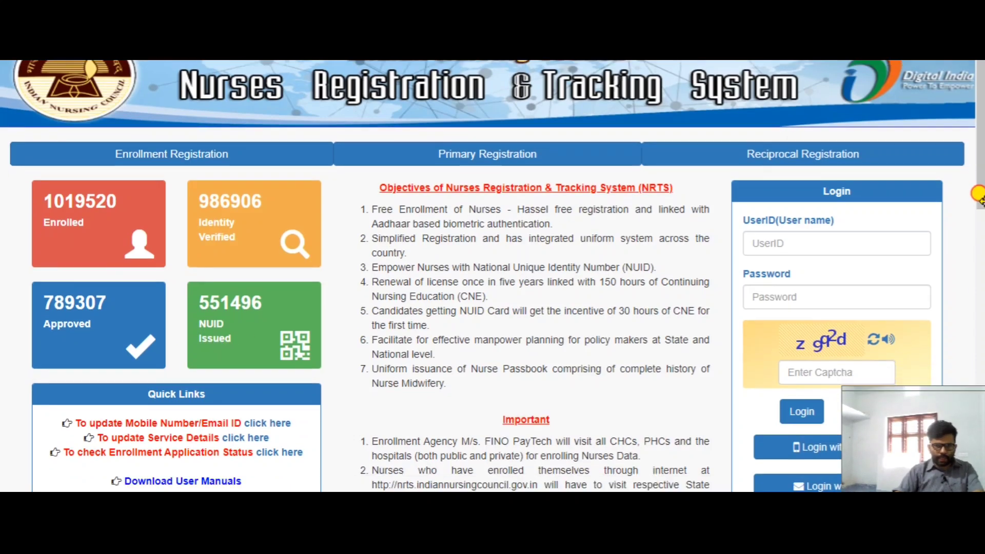
{"action": "scroll", "coordinate": [979, 157], "scroll_direction": "down", "scroll_amount": 3}
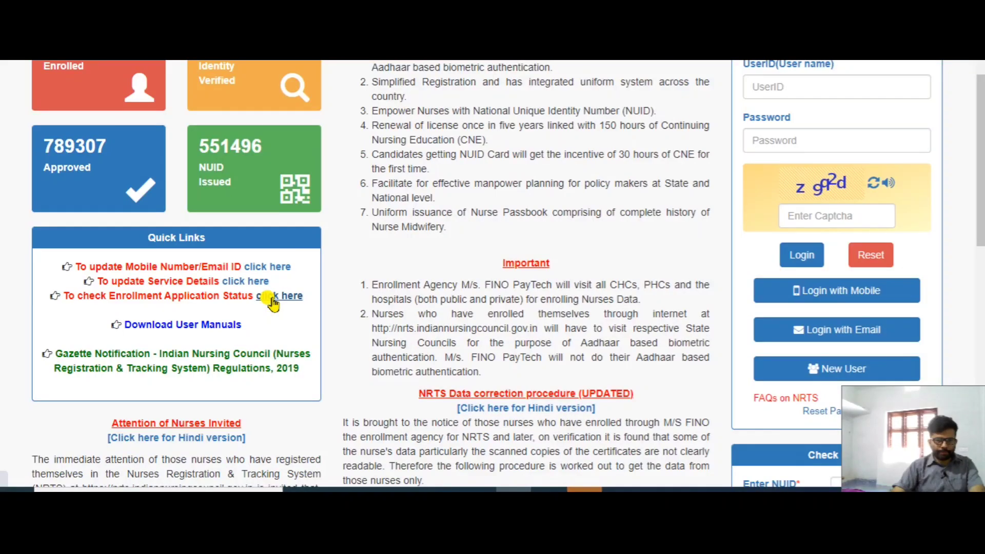
- Open the Enrollment Application Status form and select the Kerala Nurses & Midwives Council
{"action": "left_click", "coordinate": [273, 298]}
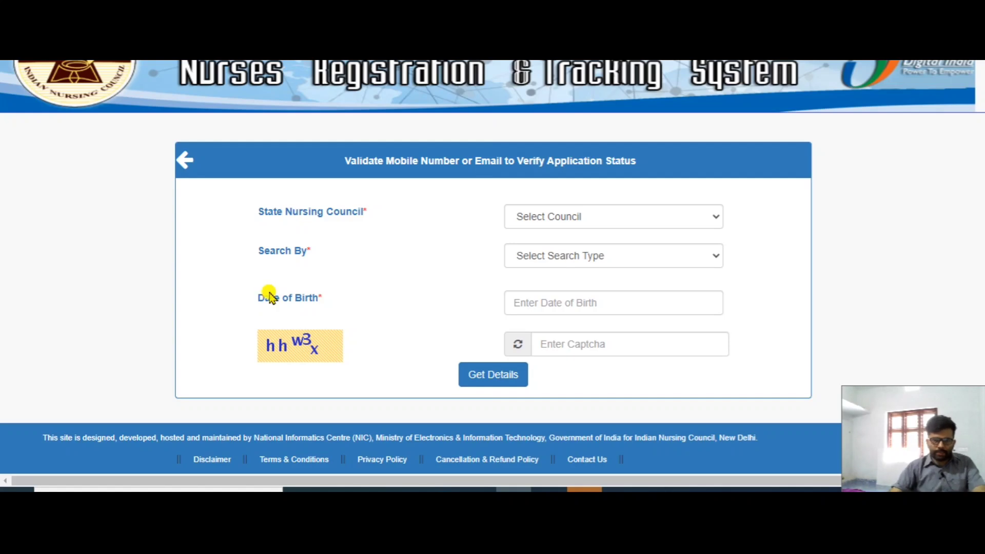
{"action": "left_click", "coordinate": [673, 218]}
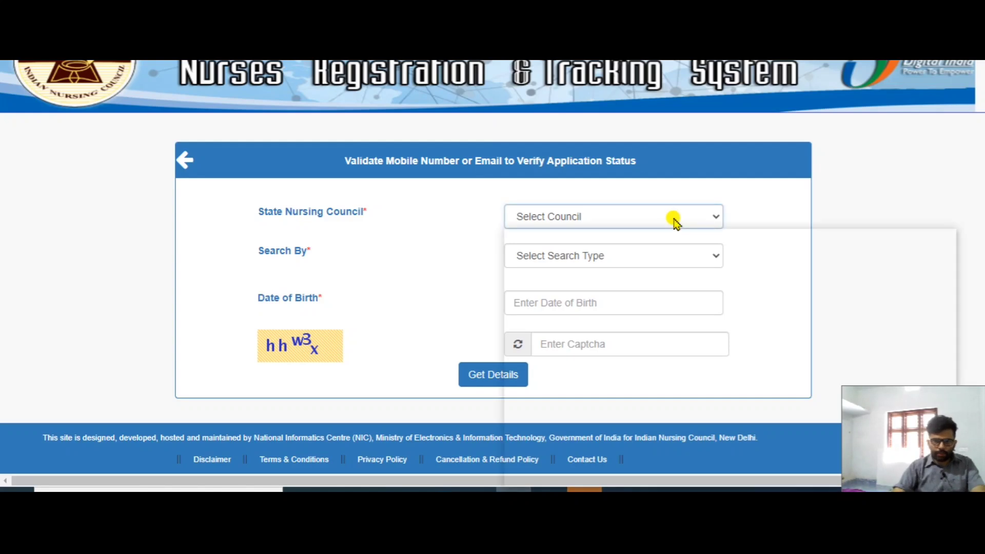
{"action": "key", "text": "j"}
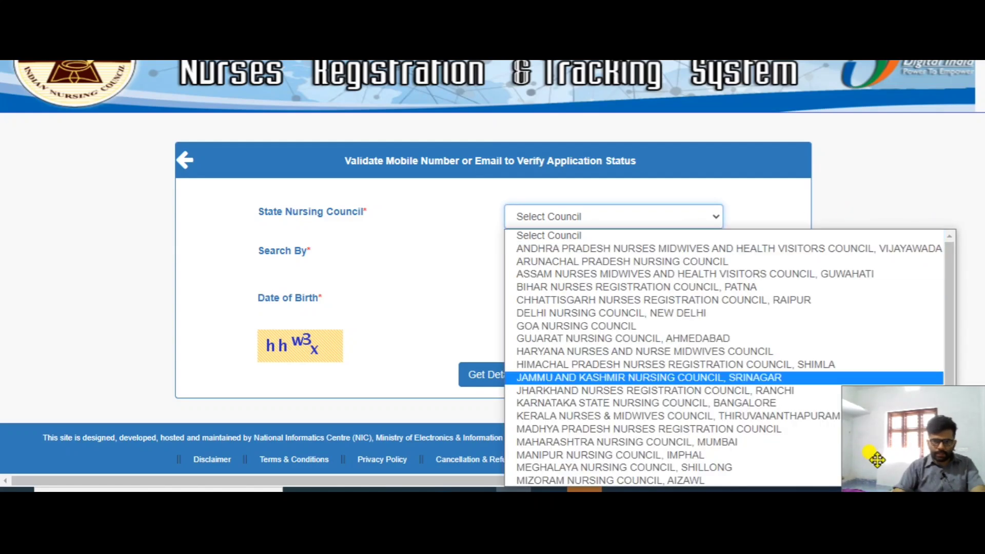
{"action": "scroll", "coordinate": [945, 325], "scroll_direction": "down", "scroll_amount": 1}
{"action": "mouse_move", "coordinate": [951, 330]}
{"action": "left_mouse_down"}
{"action": "mouse_move", "coordinate": [955, 377]}
{"action": "mouse_move", "coordinate": [947, 310]}
{"action": "mouse_move", "coordinate": [948, 336]}
{"action": "left_mouse_up"}
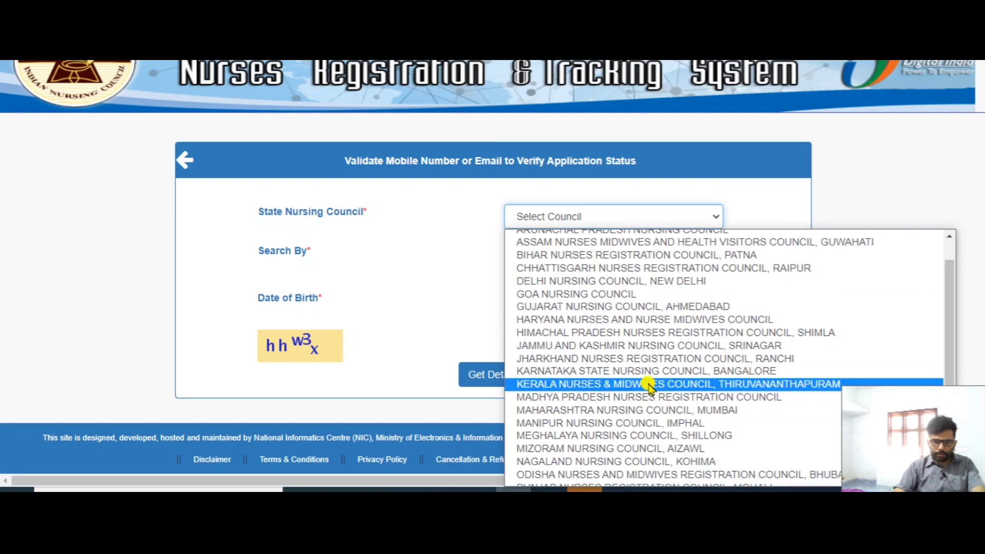
{"action": "left_click", "coordinate": [649, 385]}
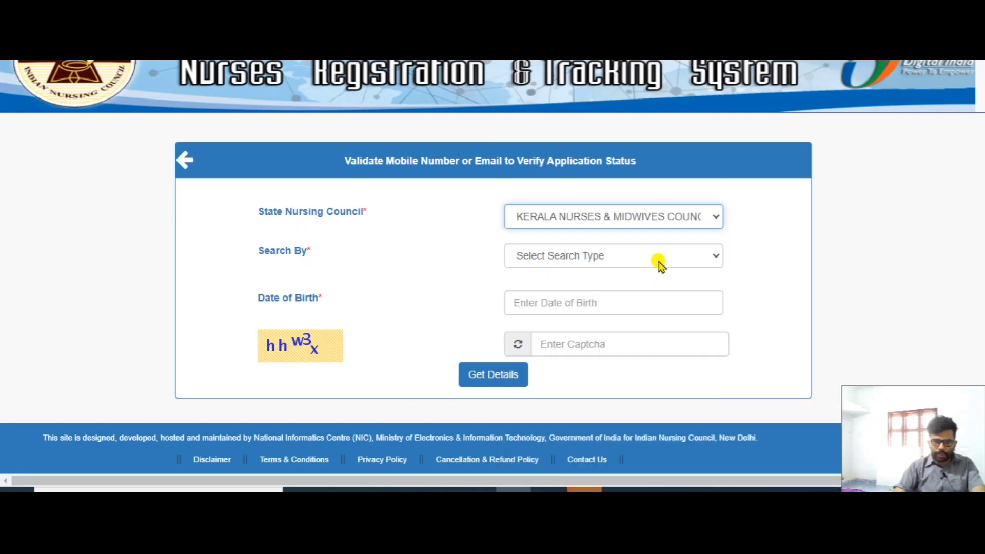
- Set the search type to Aadhaar No and enter the applicant's Aadhaar number
{"action": "left_click", "coordinate": [660, 258]}
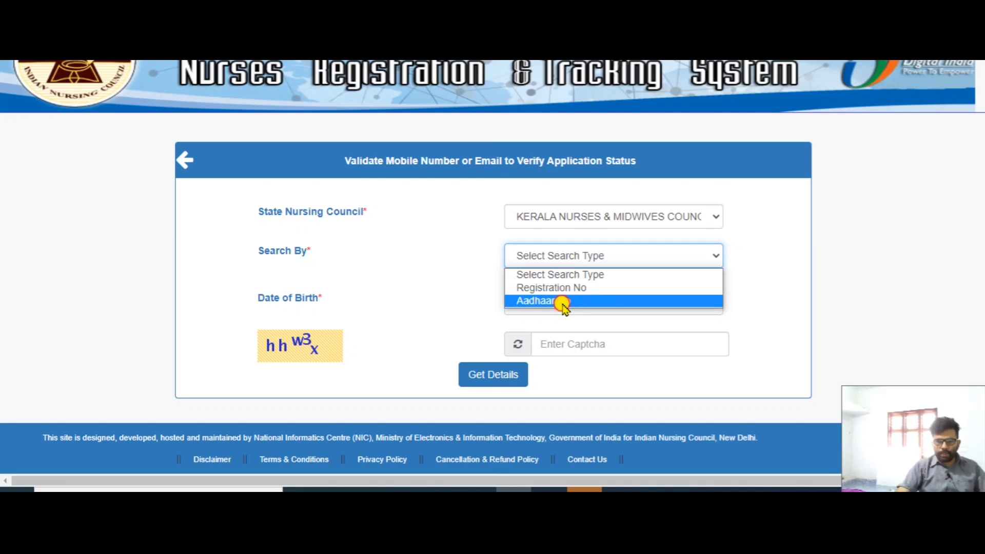
{"action": "left_click", "coordinate": [564, 306]}
{"action": "left_click", "coordinate": [569, 300]}
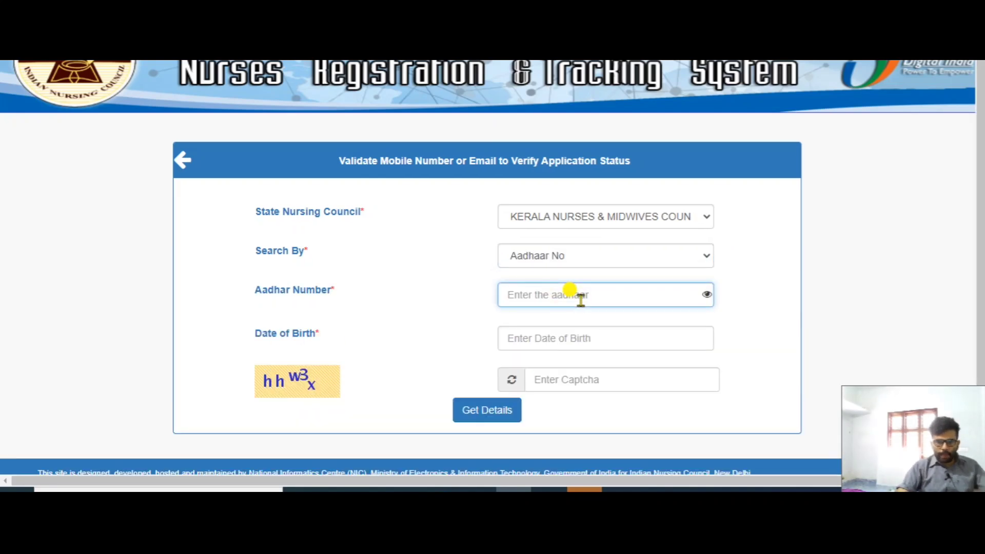
{"action": "type", "text": "12"}
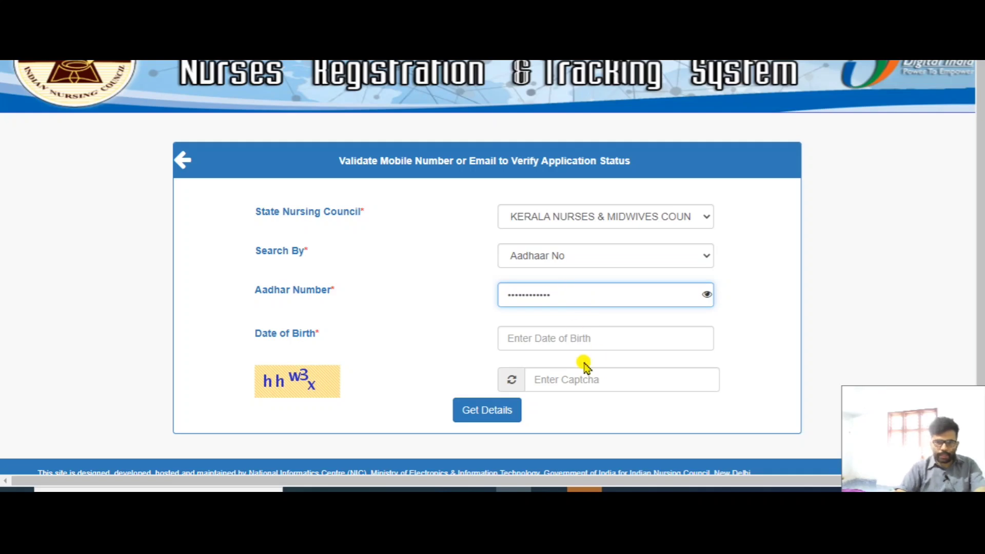
- Pick the applicant's date of birth in the calendar
{"action": "left_click", "coordinate": [570, 339]}
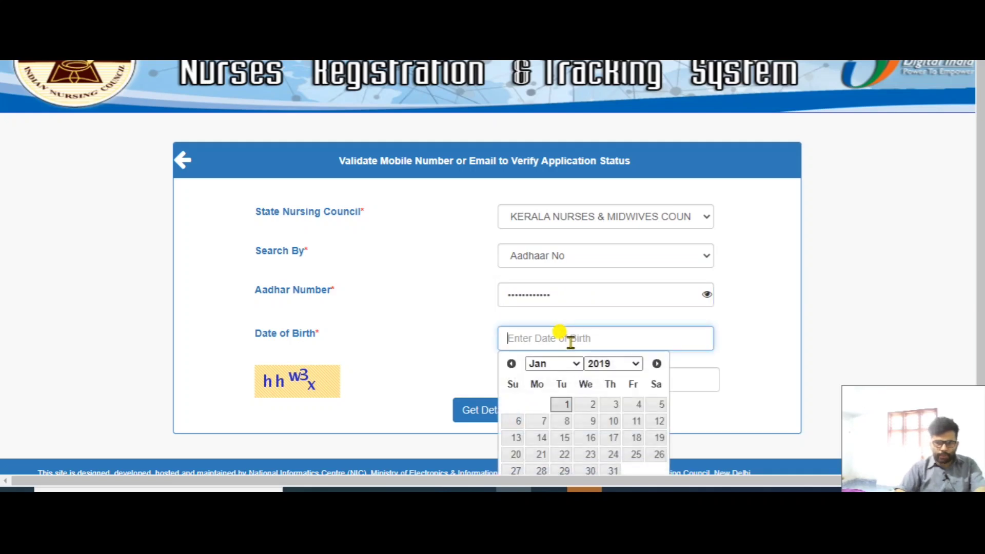
{"action": "left_click", "coordinate": [629, 365]}
{"action": "left_click", "coordinate": [570, 364]}
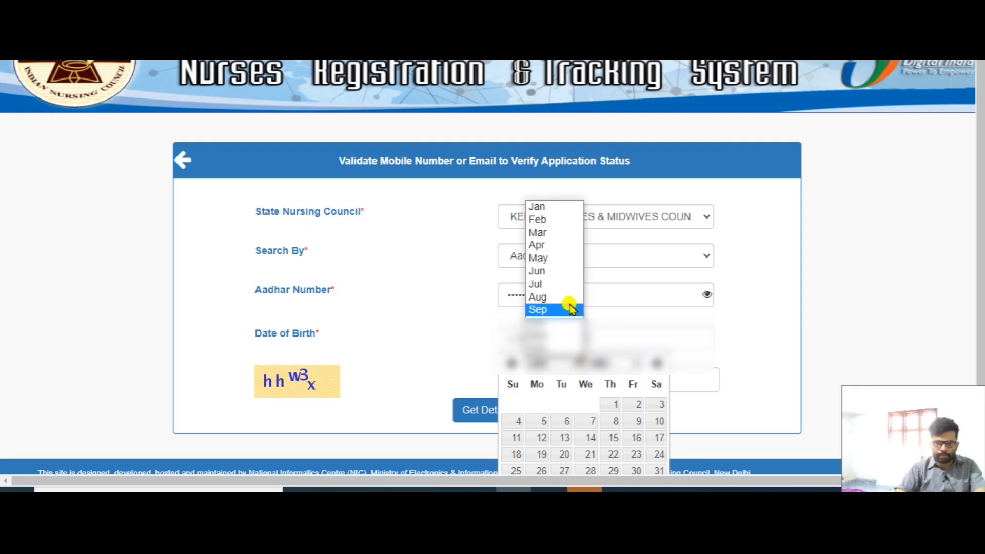
{"action": "left_click", "coordinate": [553, 275]}
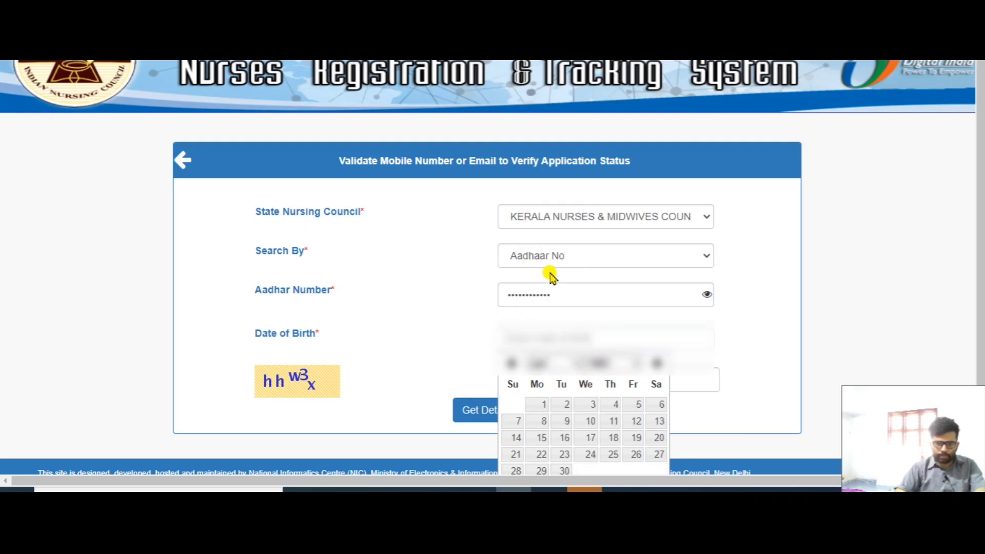
{"action": "left_click", "coordinate": [542, 405]}
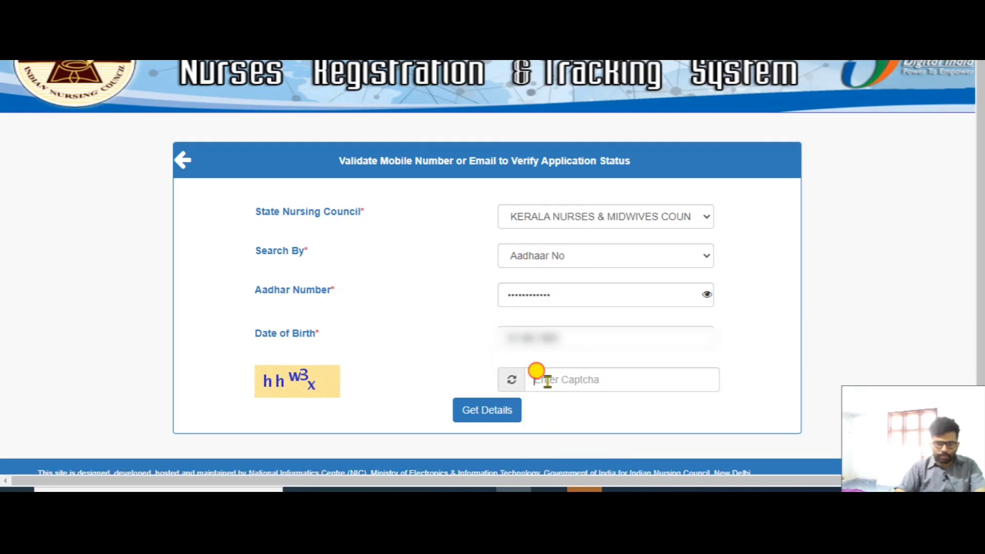
- Enter the captcha text and fetch the application details
{"action": "left_click", "coordinate": [570, 384]}
{"action": "type", "text": "hh"}
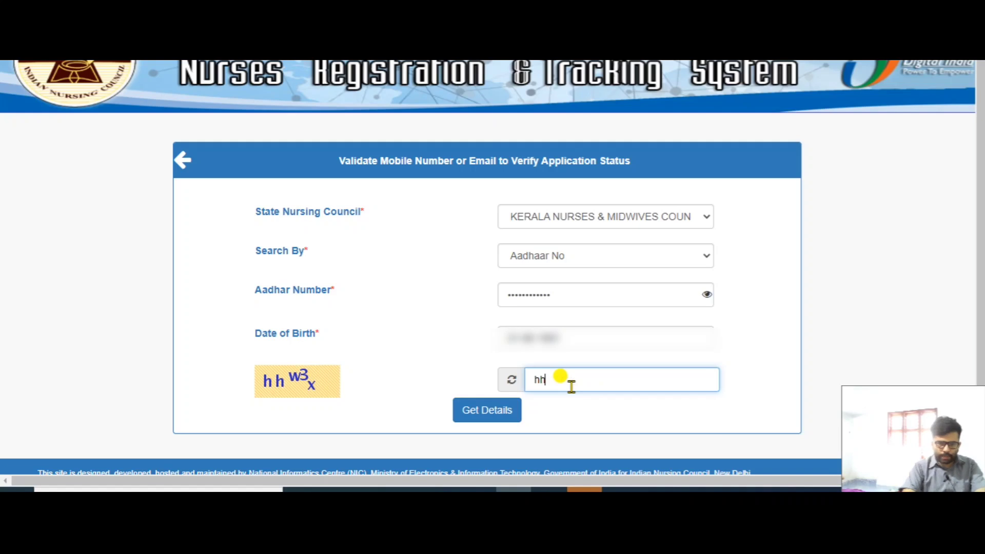
{"action": "type", "text": "w"}
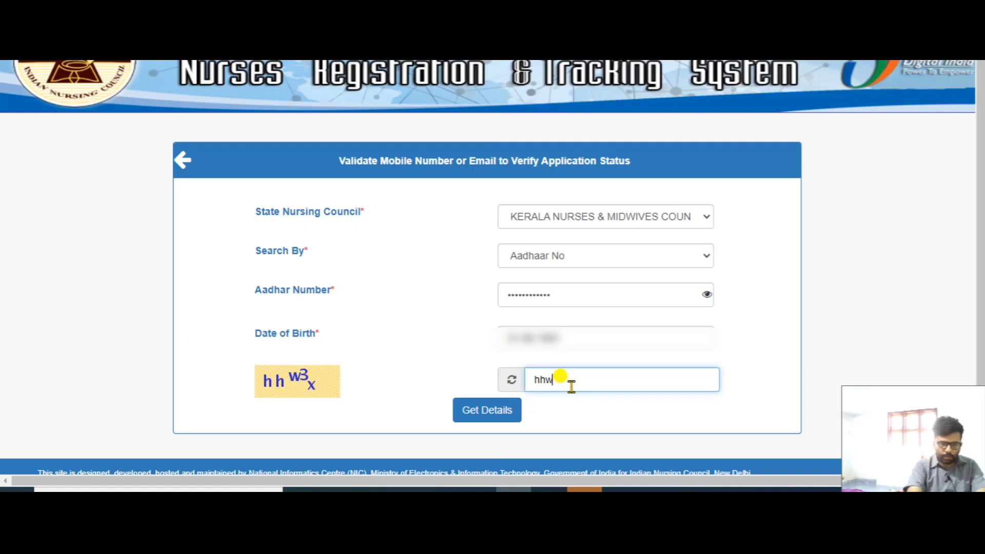
{"action": "type", "text": "3x"}
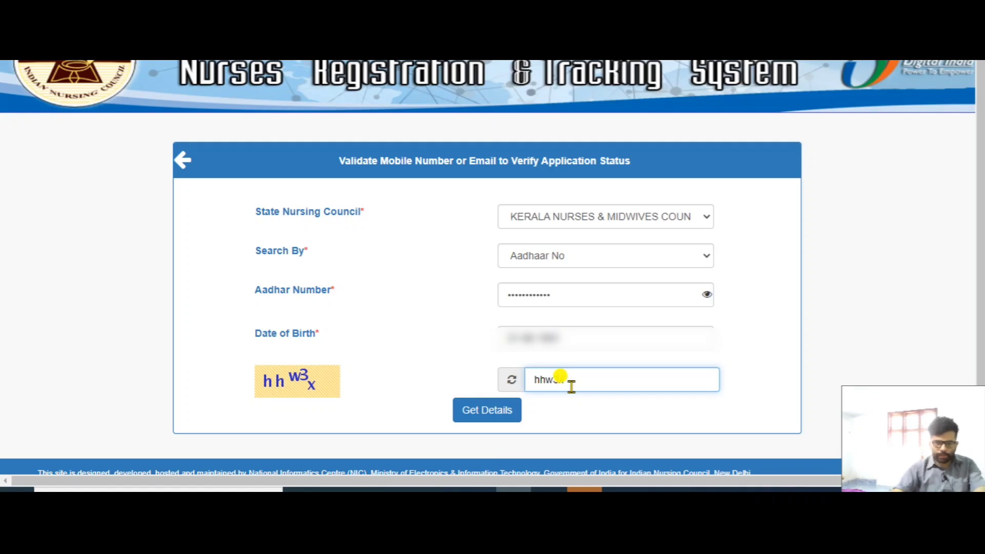
{"action": "left_click", "coordinate": [482, 410]}
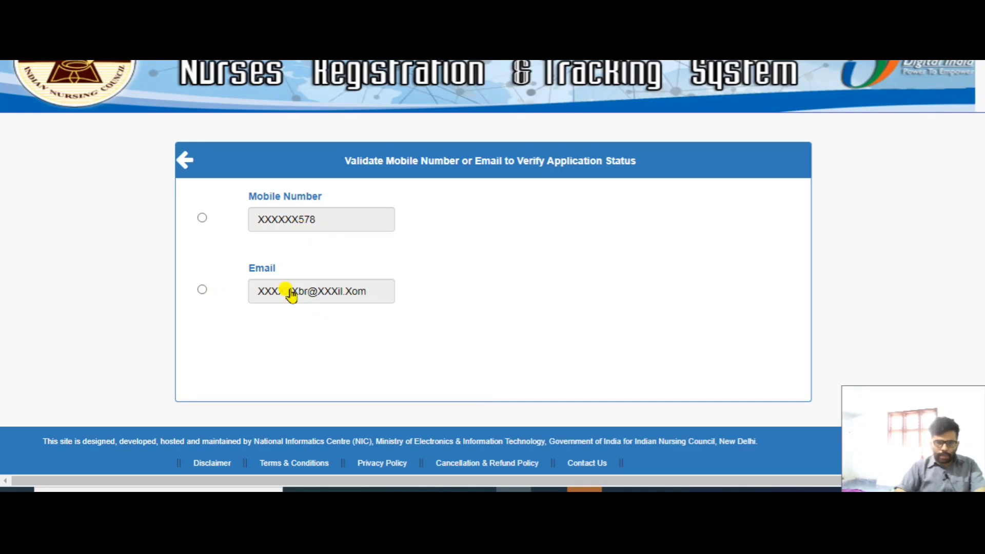
- Confirm the registered mobile number, generate an OTP, and submit the received OTP
{"action": "left_click", "coordinate": [202, 220]}
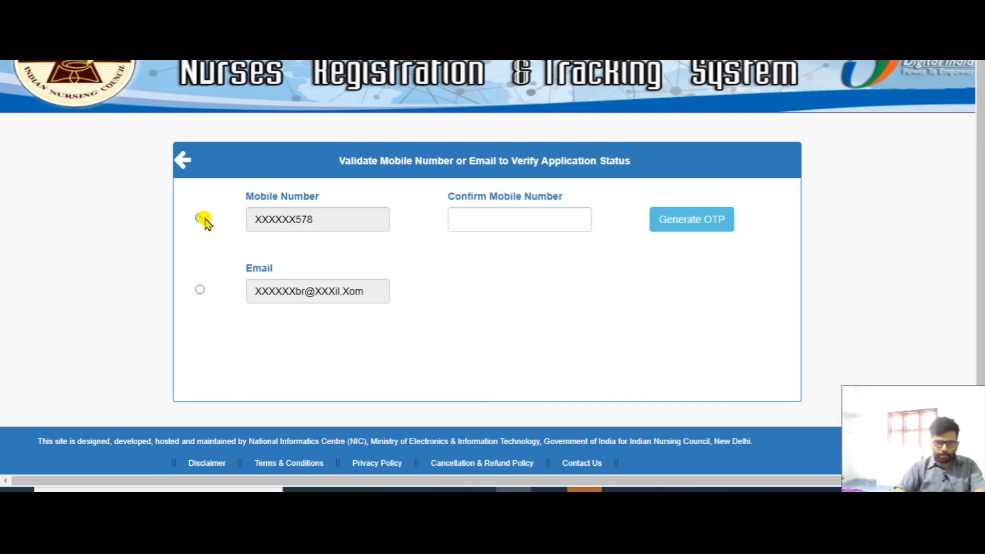
{"action": "left_click", "coordinate": [469, 218]}
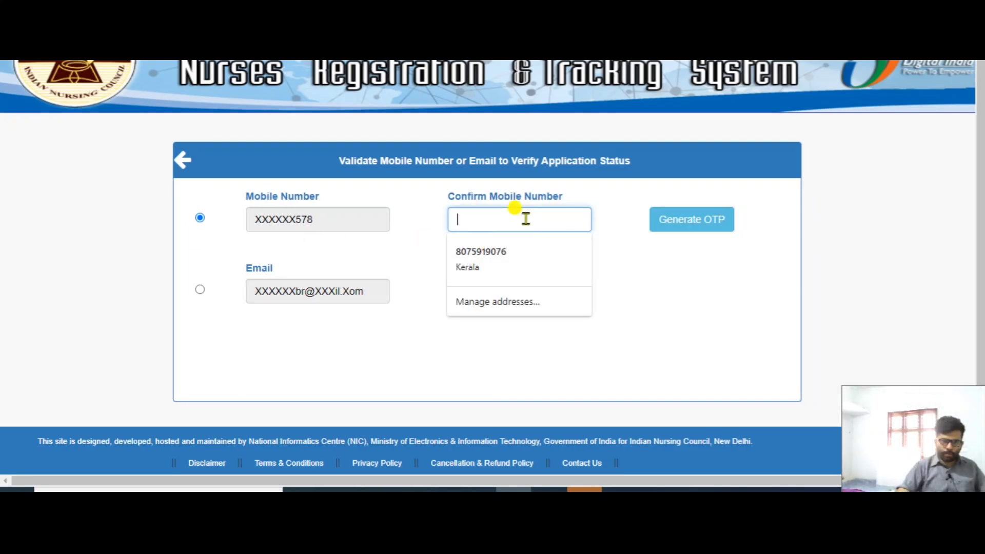
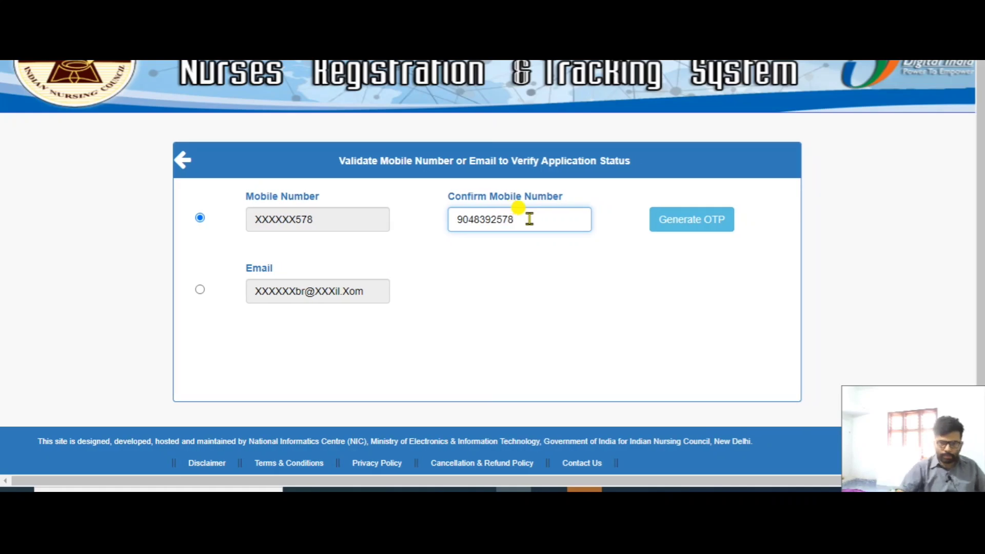
{"action": "left_click", "coordinate": [698, 223]}
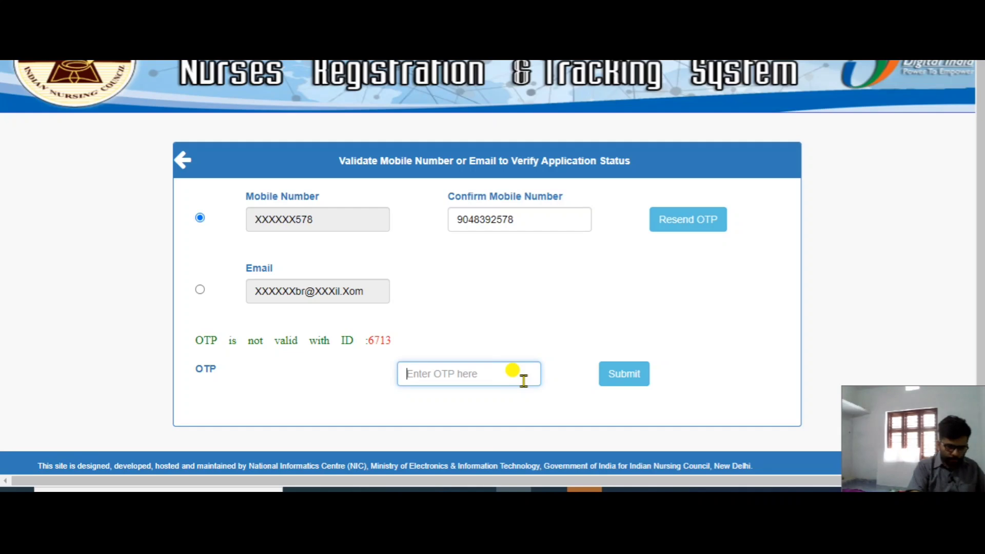
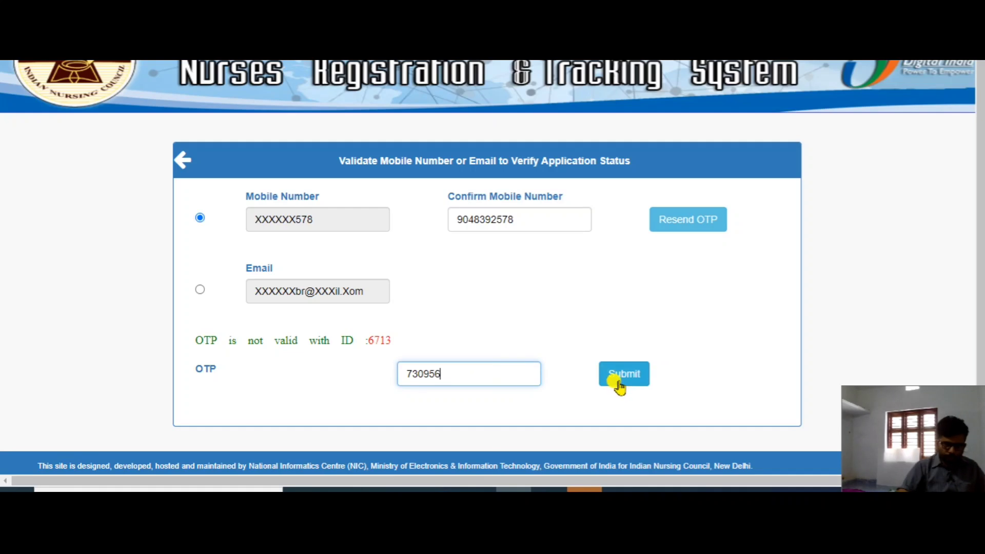
{"action": "left_click", "coordinate": [618, 382]}
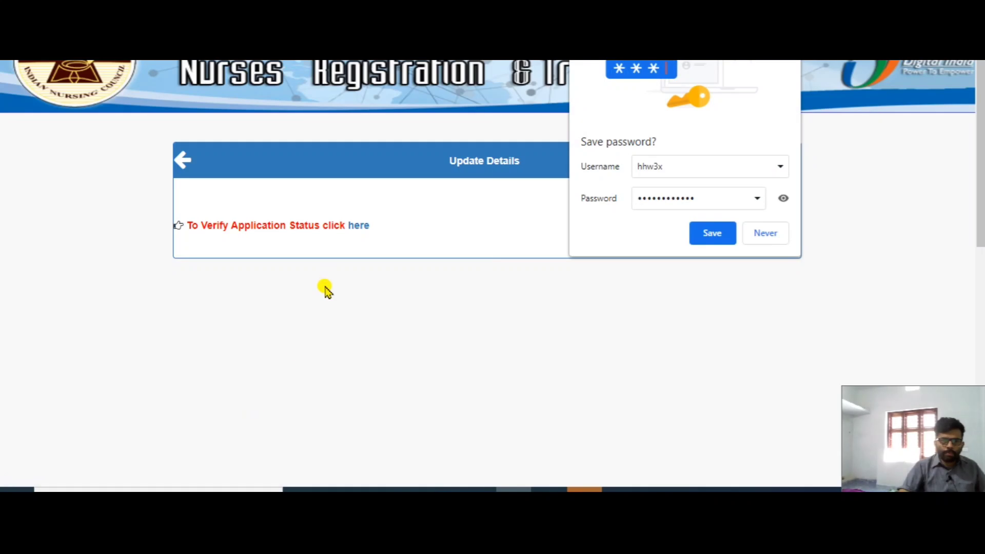
- Decline Chrome's password save and follow the 'here' link to verify application status
{"action": "left_click", "coordinate": [779, 231]}
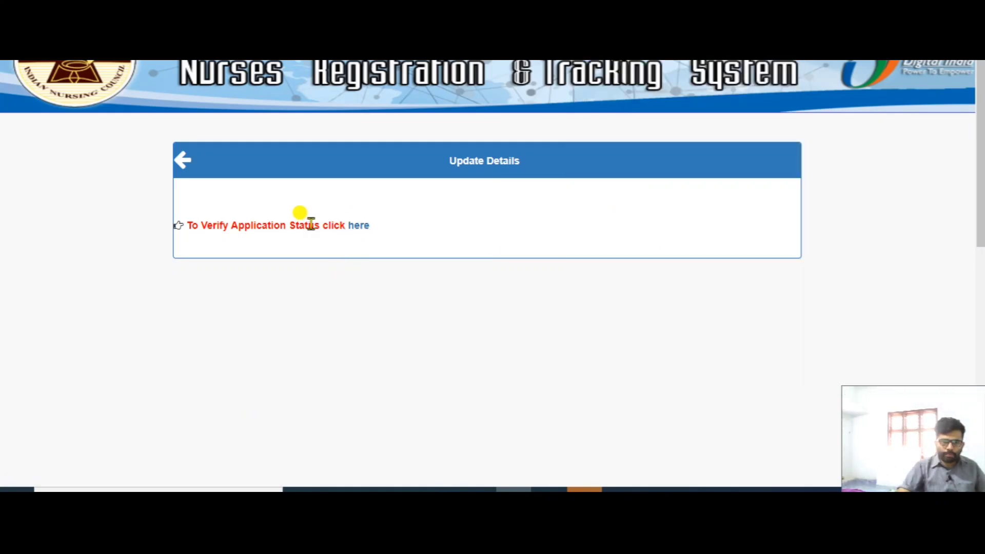
{"action": "left_click", "coordinate": [357, 225]}
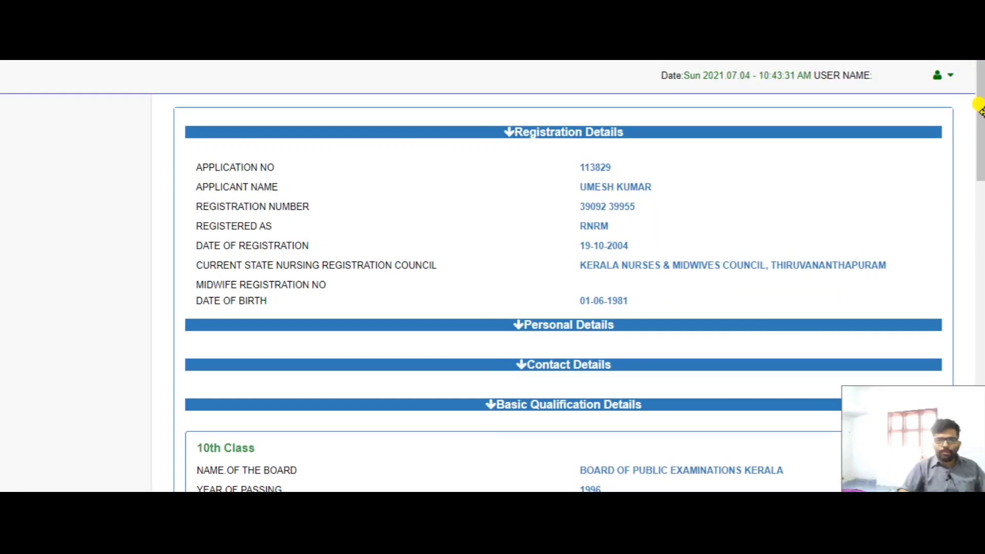
- Scroll to the Status table showing 'Application Approved by SNRC' and the Download NUID Card button
{"action": "left_click_drag", "start_coordinate": [977, 119], "coordinate": [976, 287]}
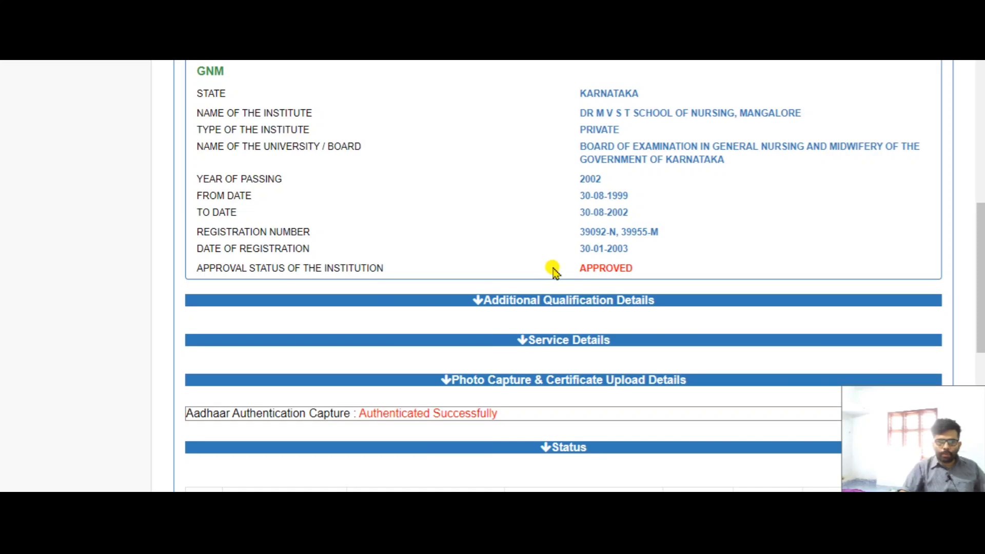
{"action": "left_click_drag", "start_coordinate": [976, 229], "coordinate": [977, 259]}
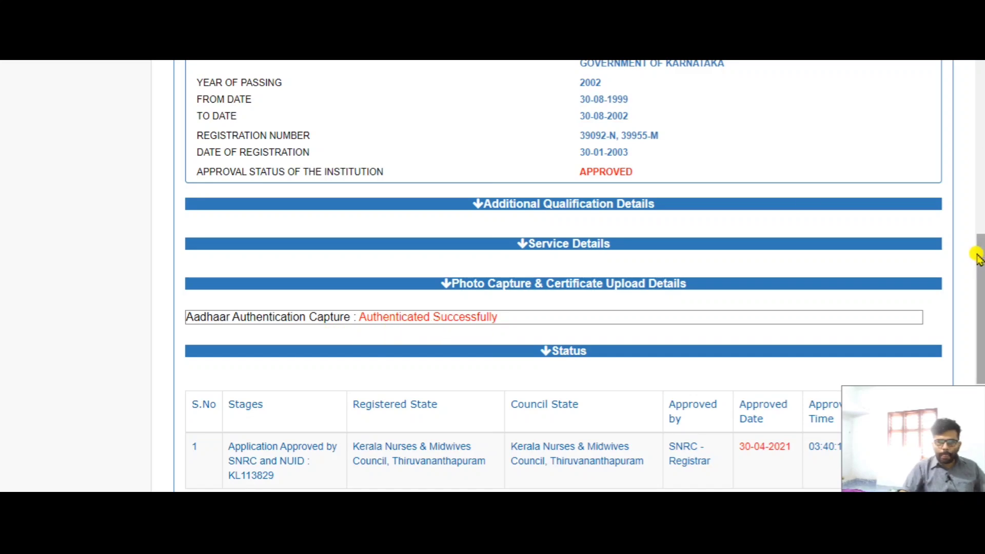
{"action": "left_click_drag", "start_coordinate": [979, 255], "coordinate": [976, 334]}
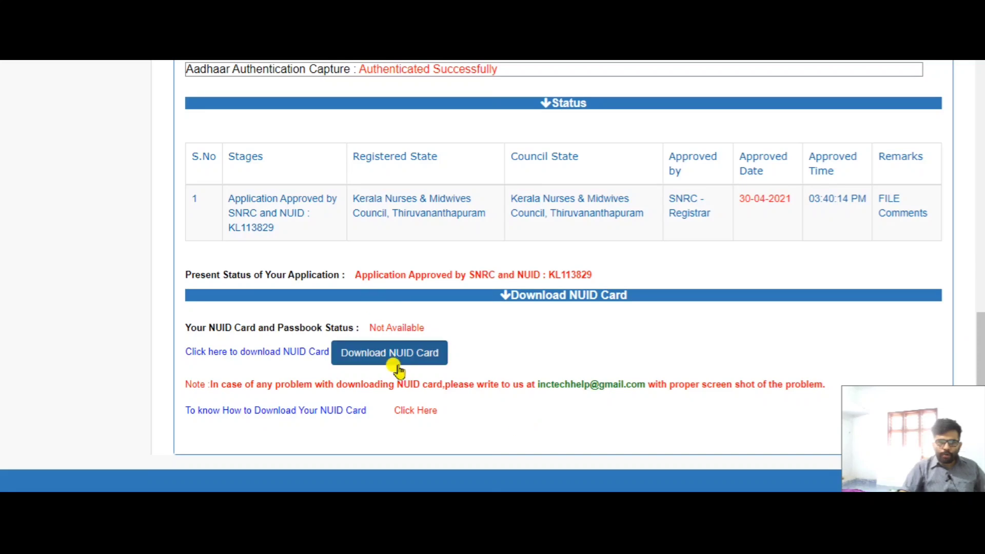